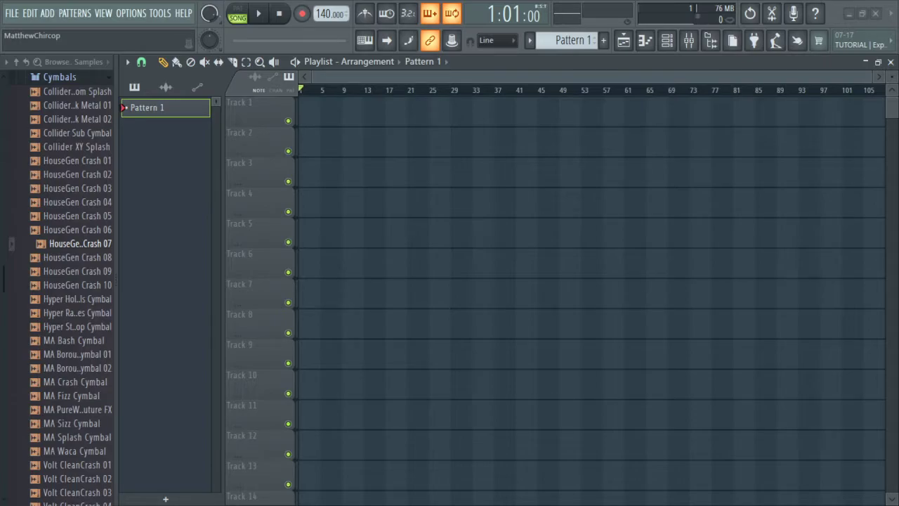
scroll(590, 295, "up", 2)
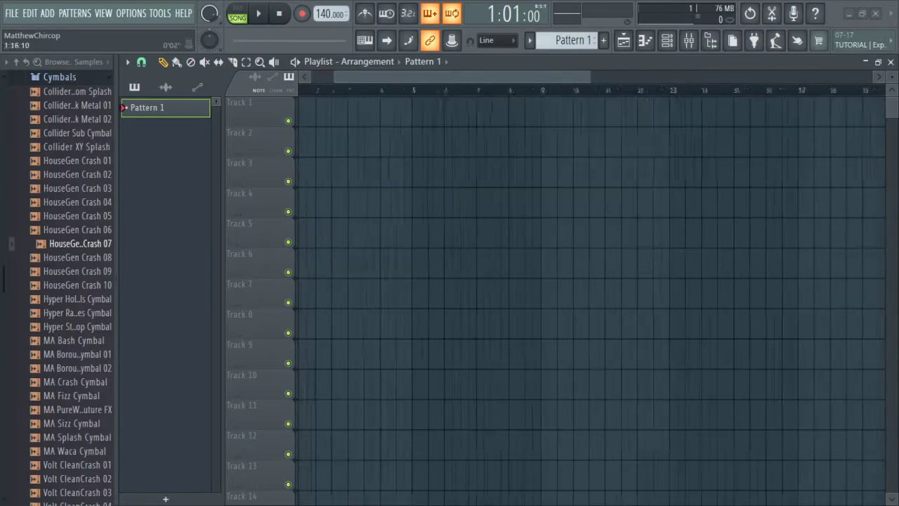
scroll(590, 295, "up", 2)
- Place a Pattern 1 clip on Track 1 and move it to the start of bar 1
left_click(310, 114)
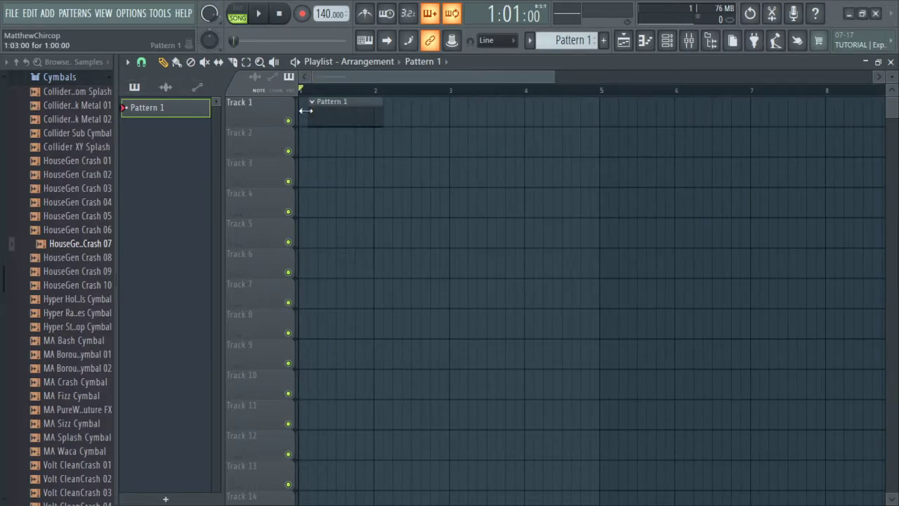
left_click_drag(327, 123, 320, 123)
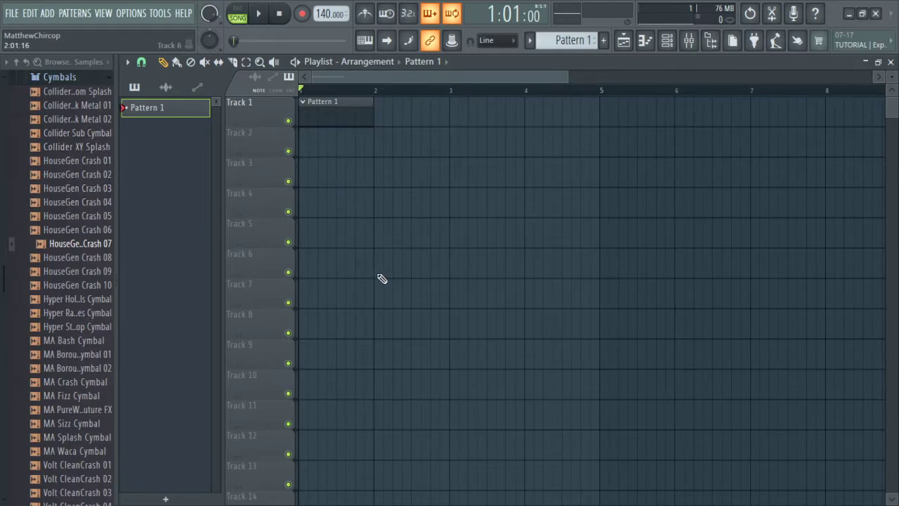
key("ctrl+a")
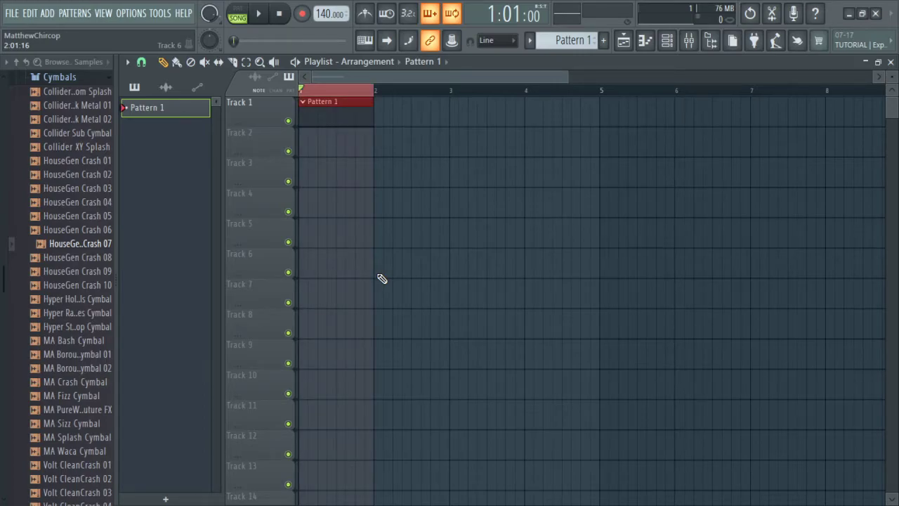
key("shift+Right")
left_click_drag(328, 116, 395, 113, "shift")
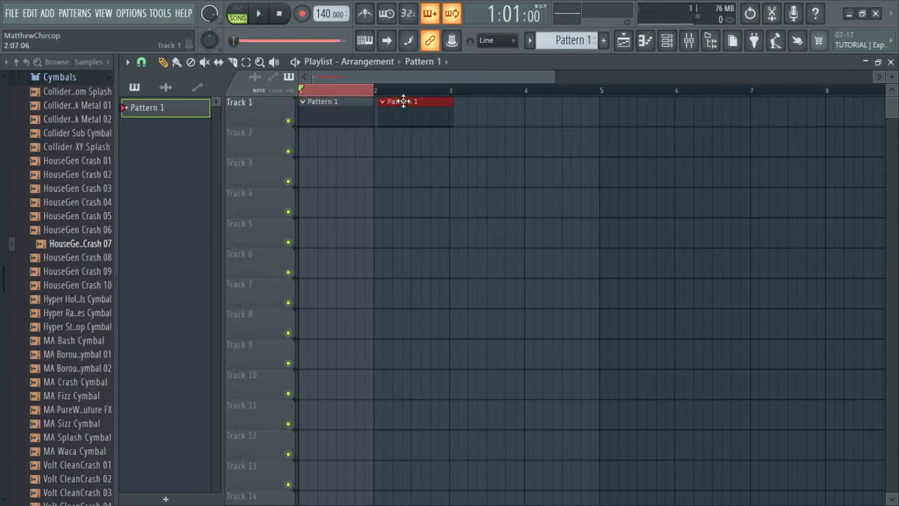
right_click(394, 115)
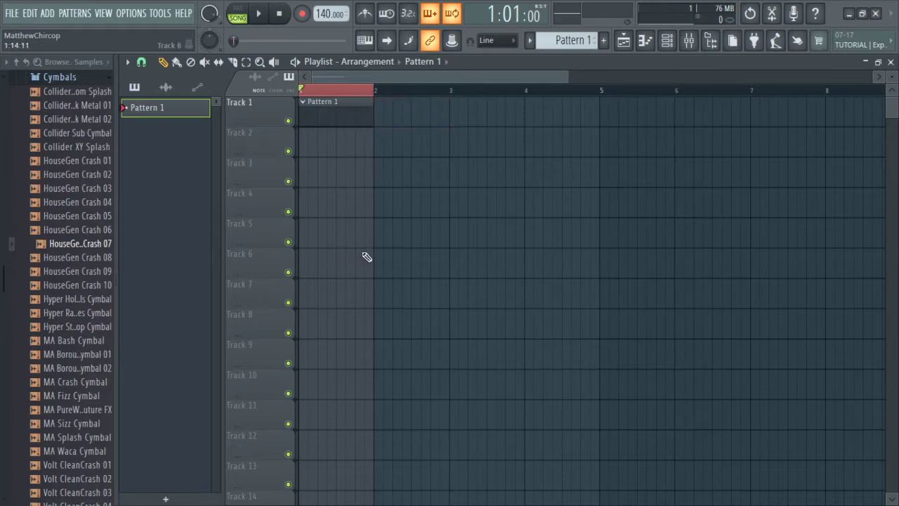
- Duplicate the selected Pattern 1 clip repeatedly with Ctrl+B along Track 1
key("ctrl+b")
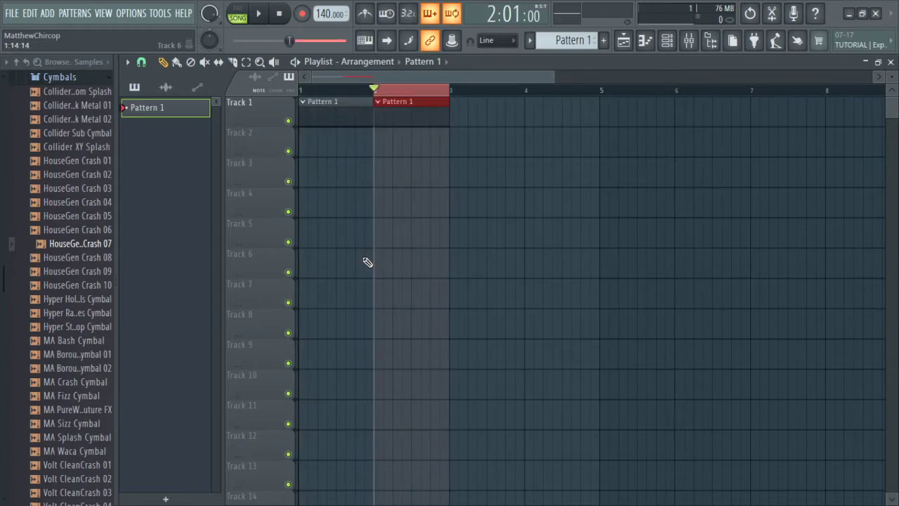
key("ctrl+b")
key("ctrl+b")
key("ctrl+b")
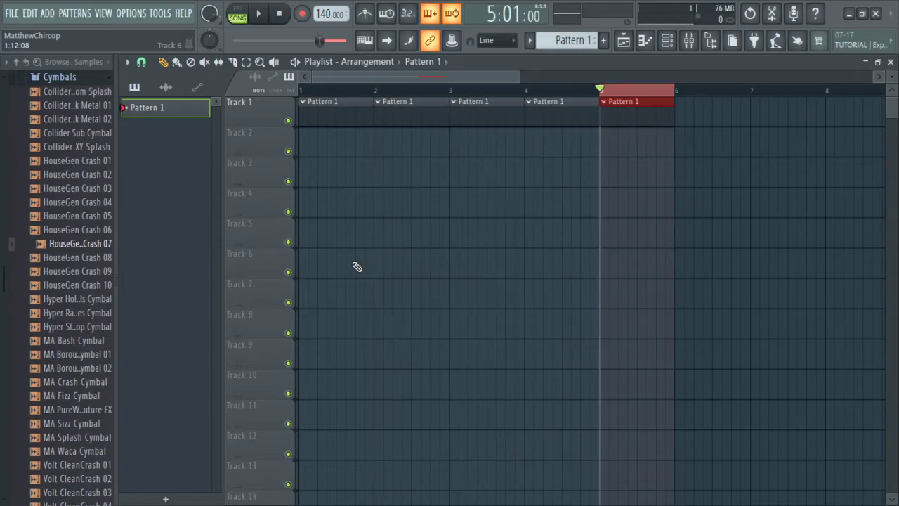
key("ctrl+b")
key("ctrl+b")
key("ctrl+b")
key("ctrl+b")
key("ctrl+b")
key("ctrl+b")
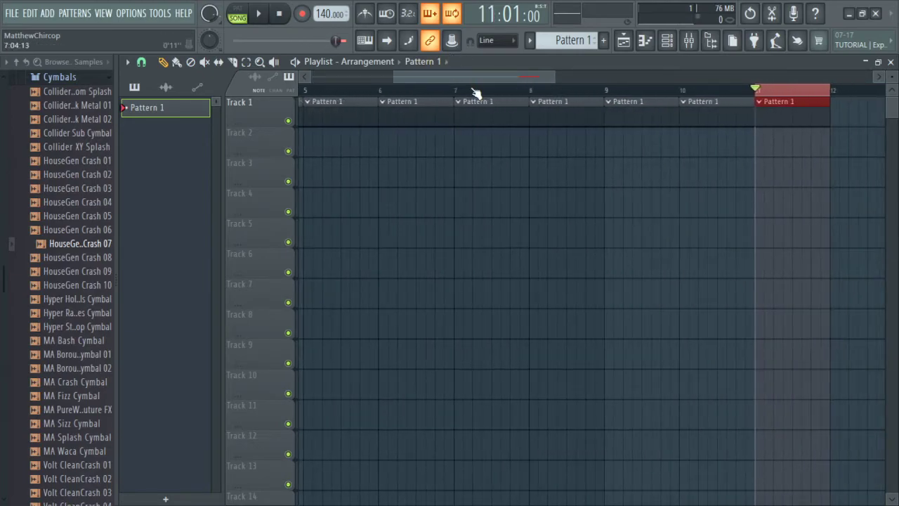
scroll(477, 93, "down", 4)
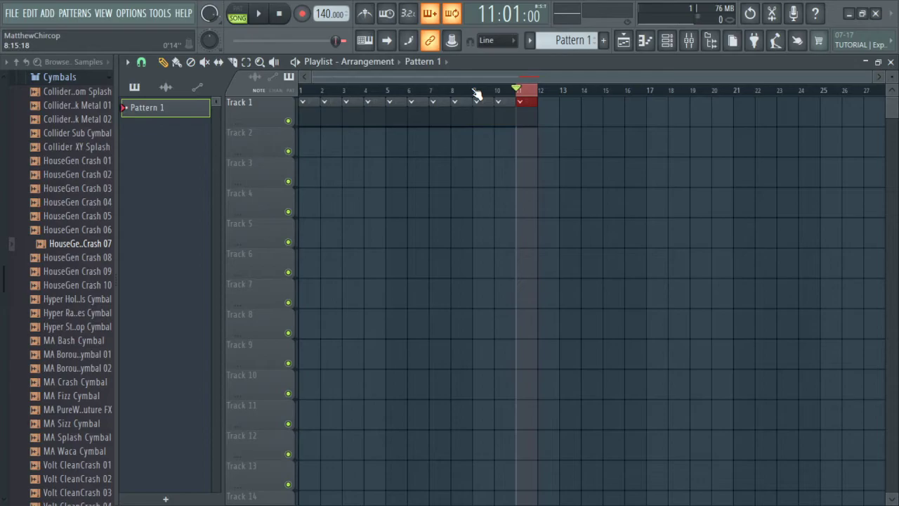